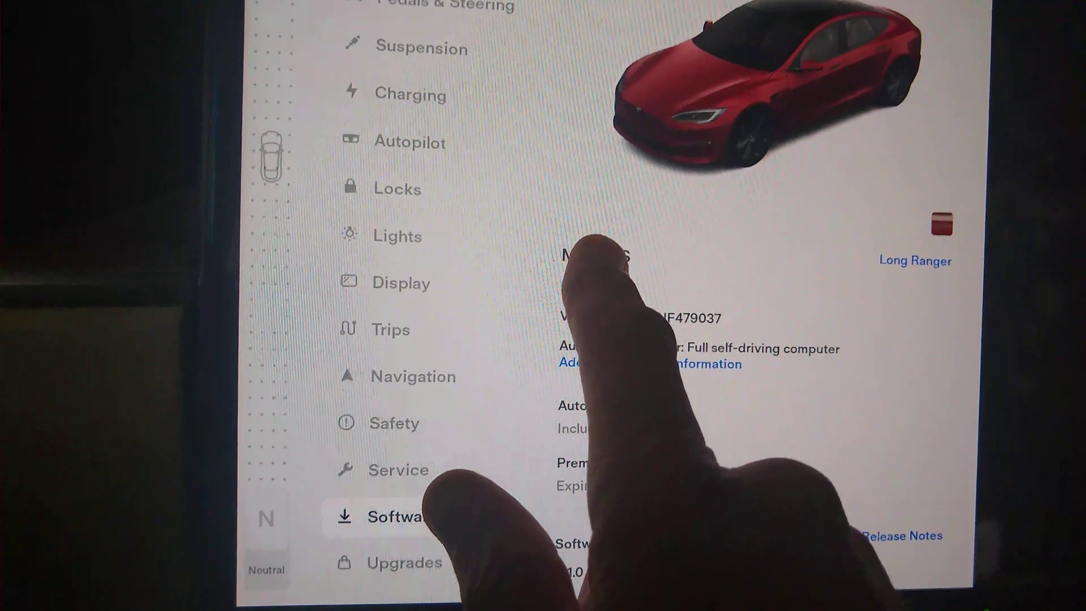
Long-press the Model S heading to bring up the service access code prompt
{"action": "left_click", "coordinate": [594, 252]}
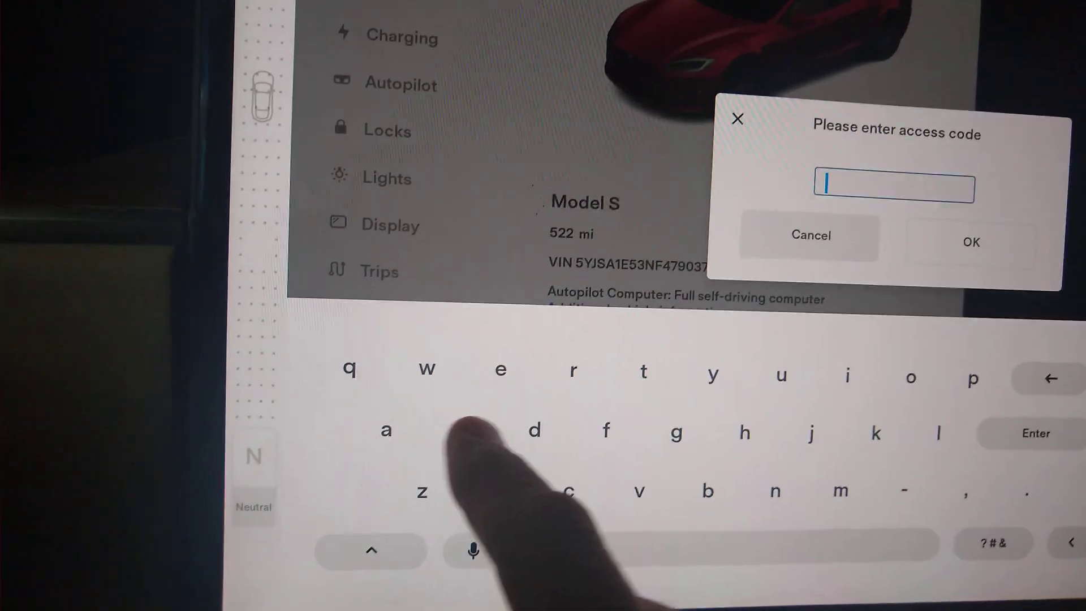
{"action": "type", "text": "serv"}
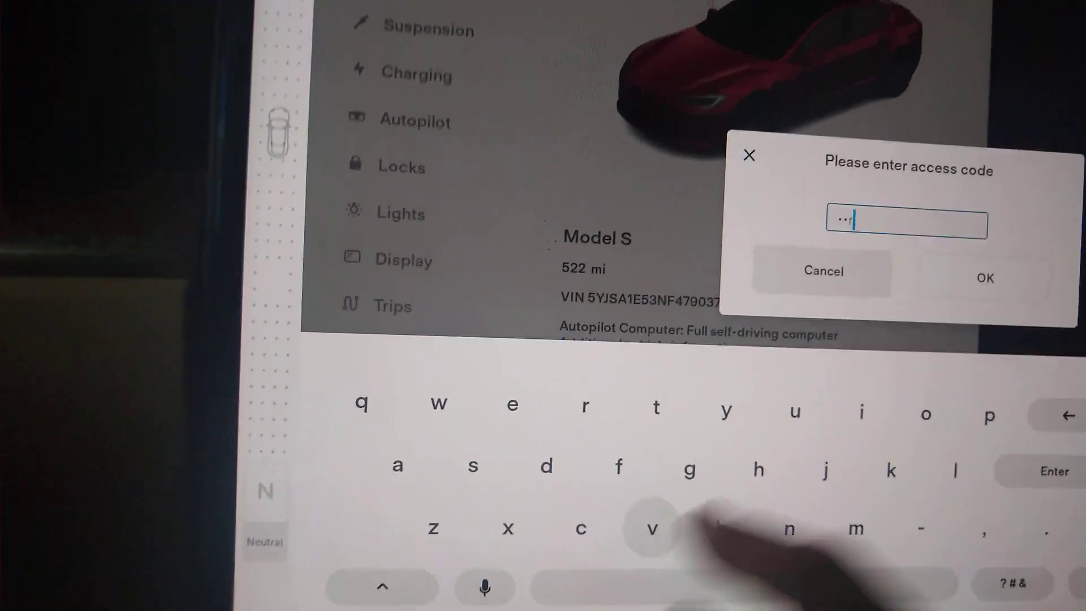
{"action": "type", "text": "vice"}
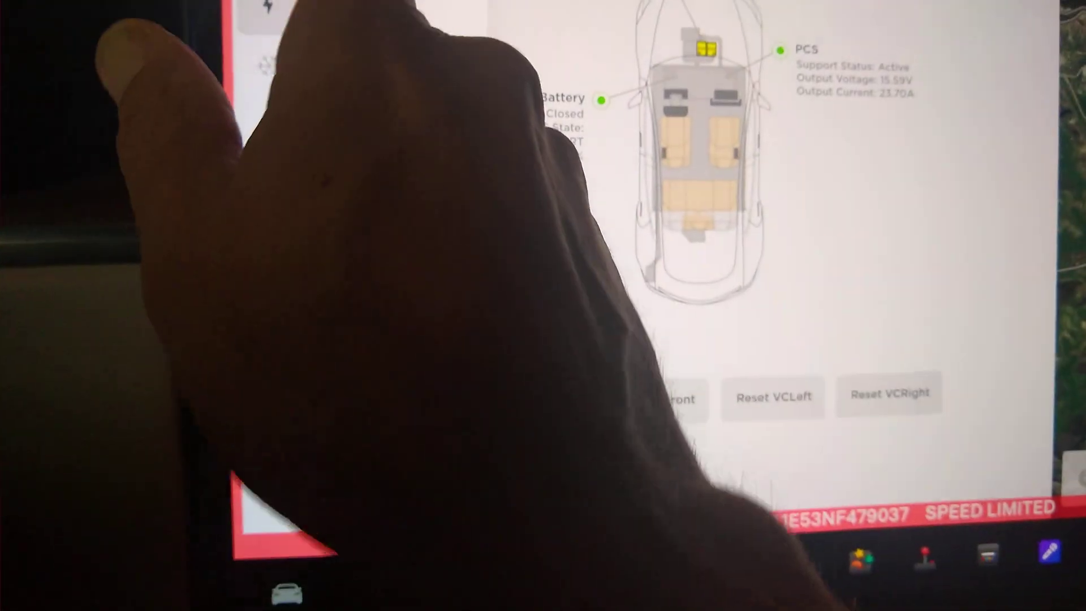
Switch from the low-voltage page to the high-voltage battery status page
{"action": "left_click", "coordinate": [270, 7]}
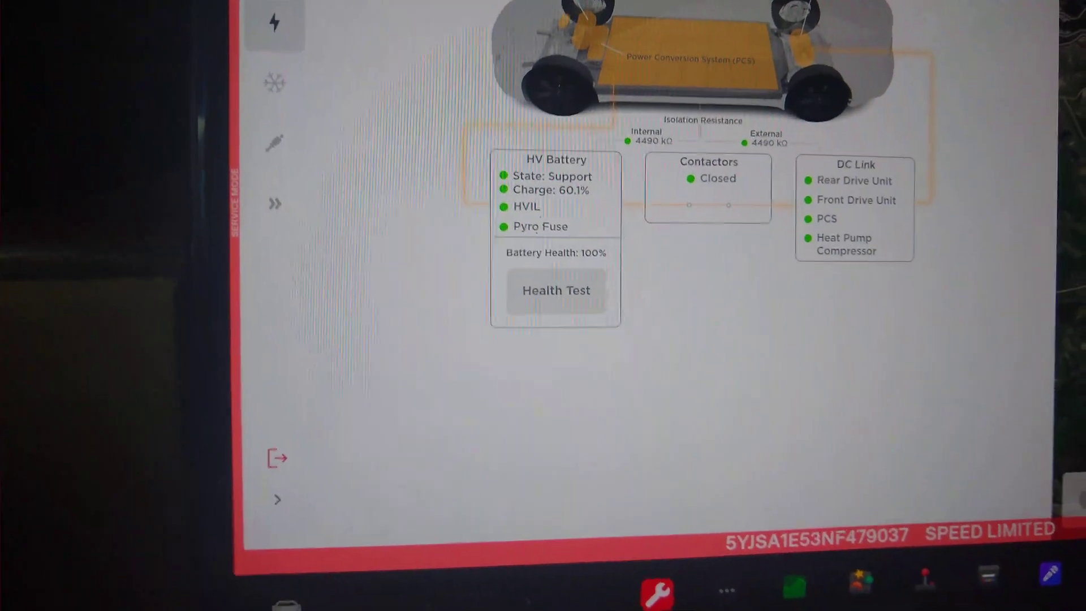